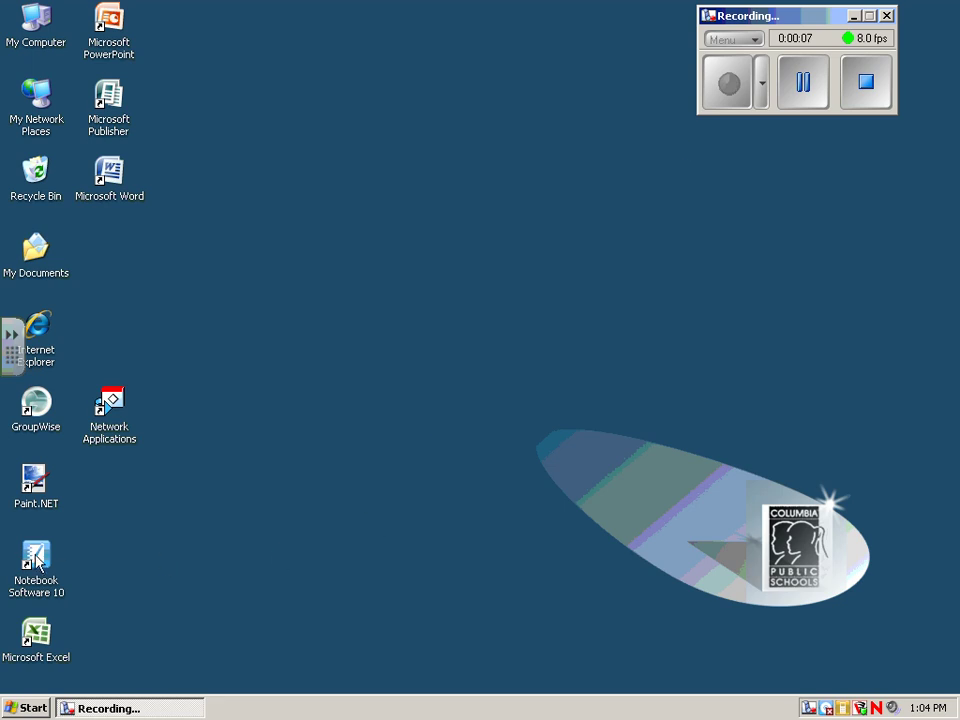
Step: Launch Notebook Software from the SMART Response tray icon to get a blank untitled page
click(846, 708)
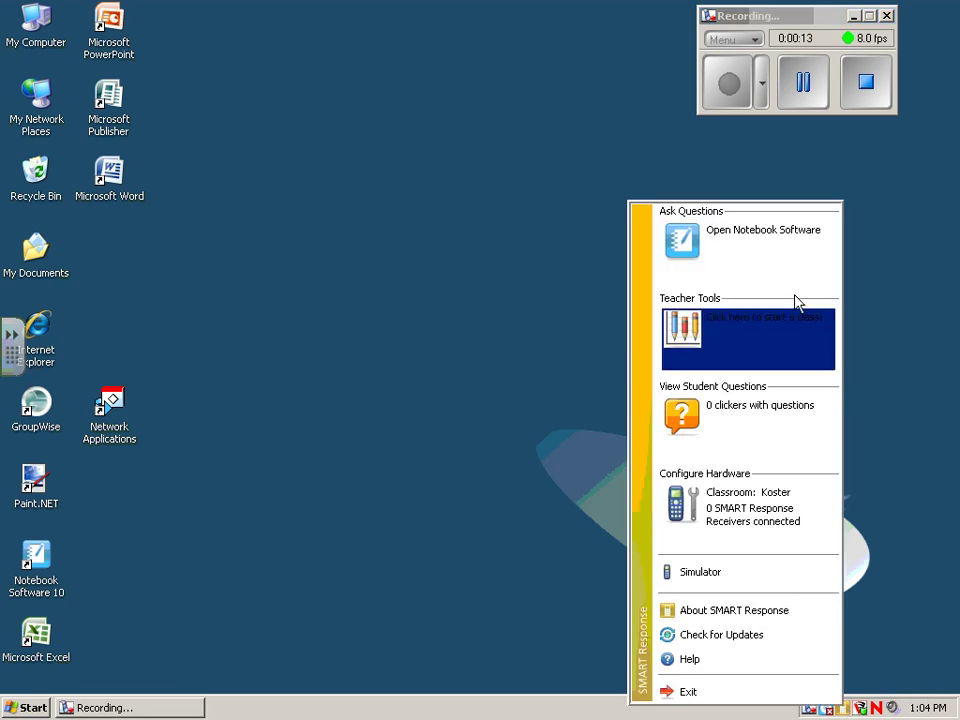
click(776, 246)
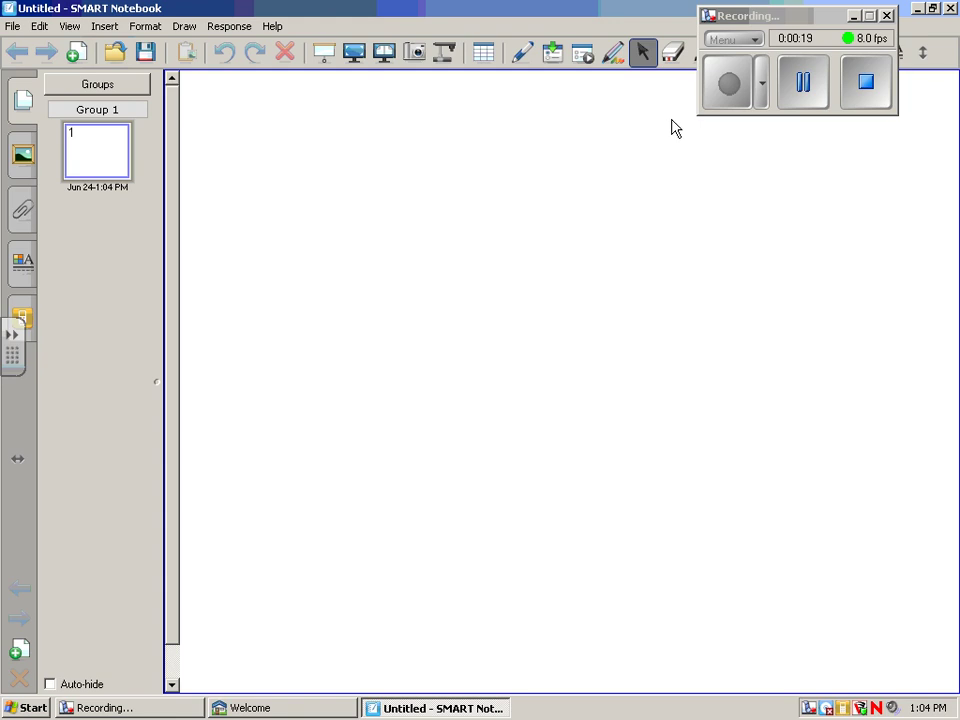
Step: Open the Customize Toolbar dialog and close it without changing the toolbar
right_click(536, 58)
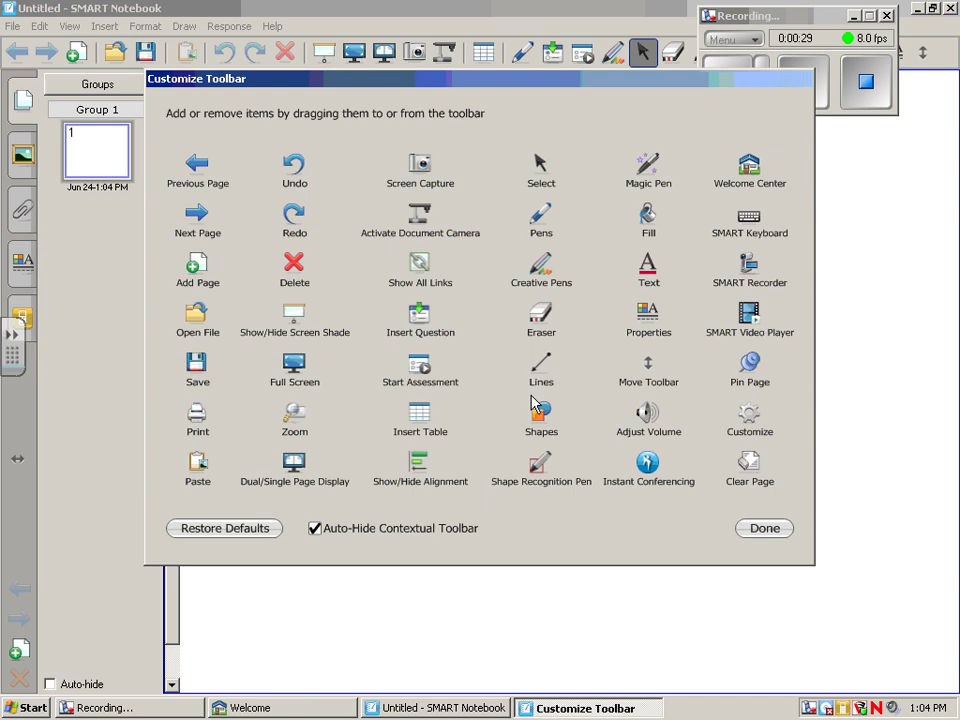
drag(540, 164, 435, 326)
click(780, 529)
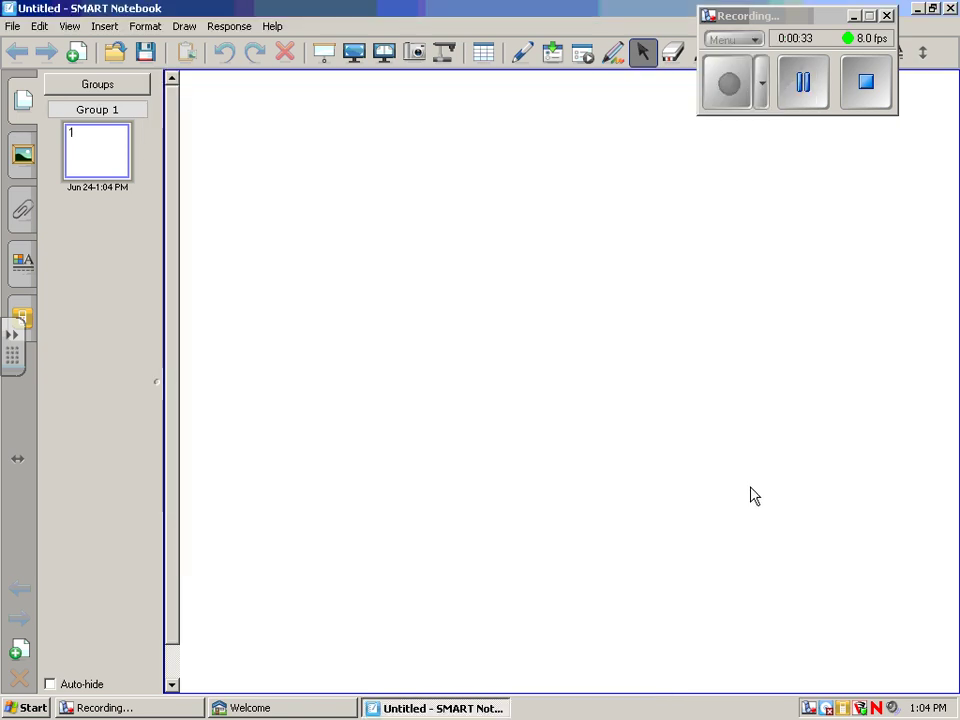
Step: Start a Yes or No wizard question reading 'SMART Response was known as Senteo last year?'
click(553, 55)
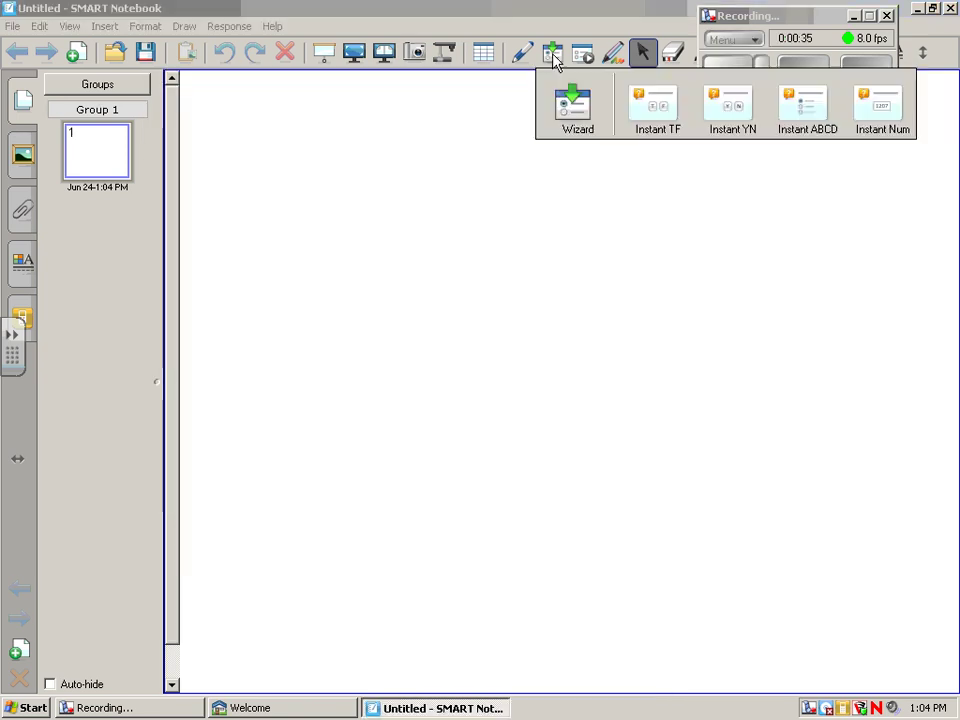
click(576, 115)
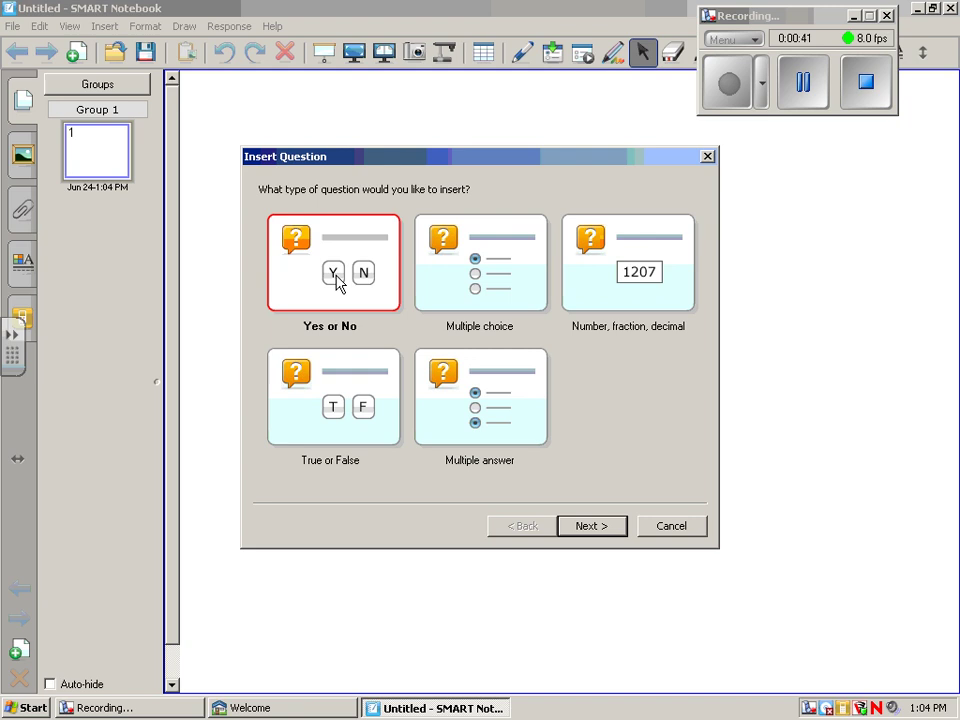
click(599, 529)
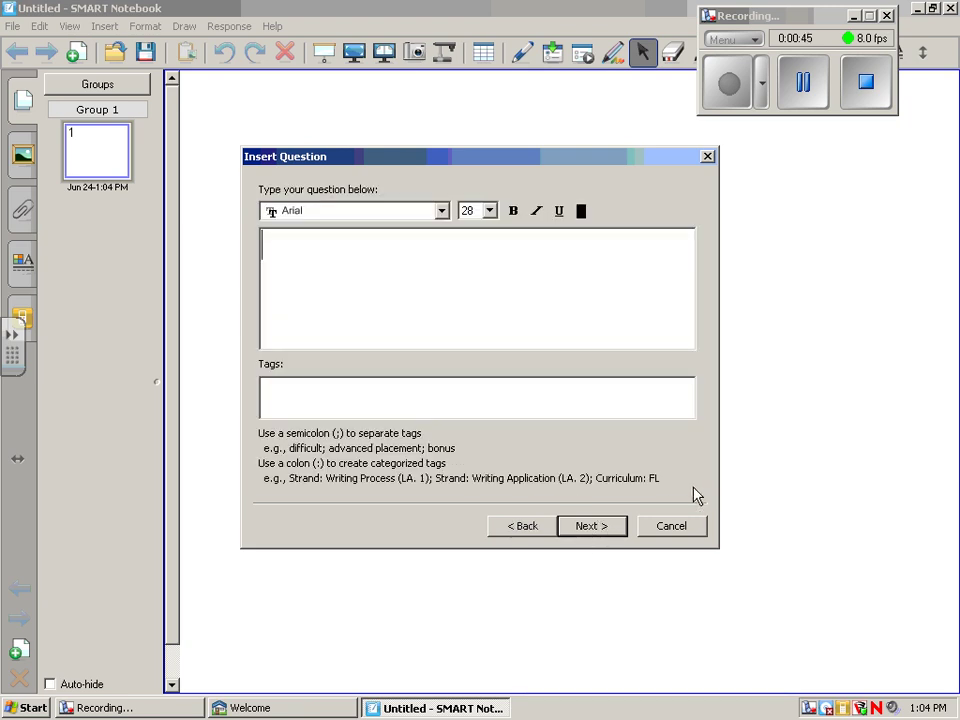
text(SMA)
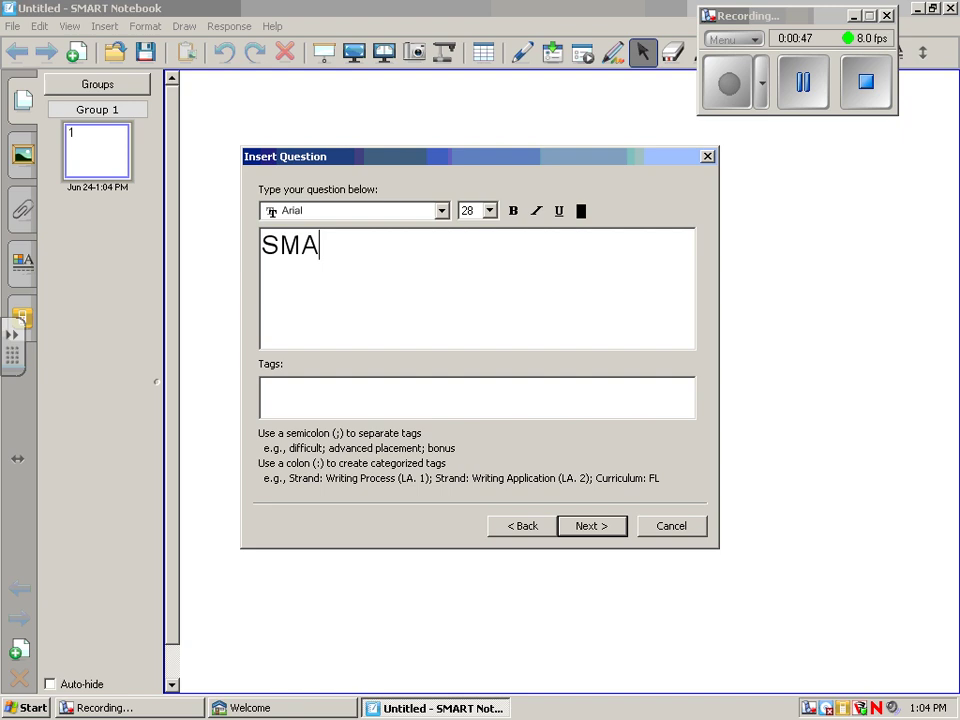
text(RT Respo)
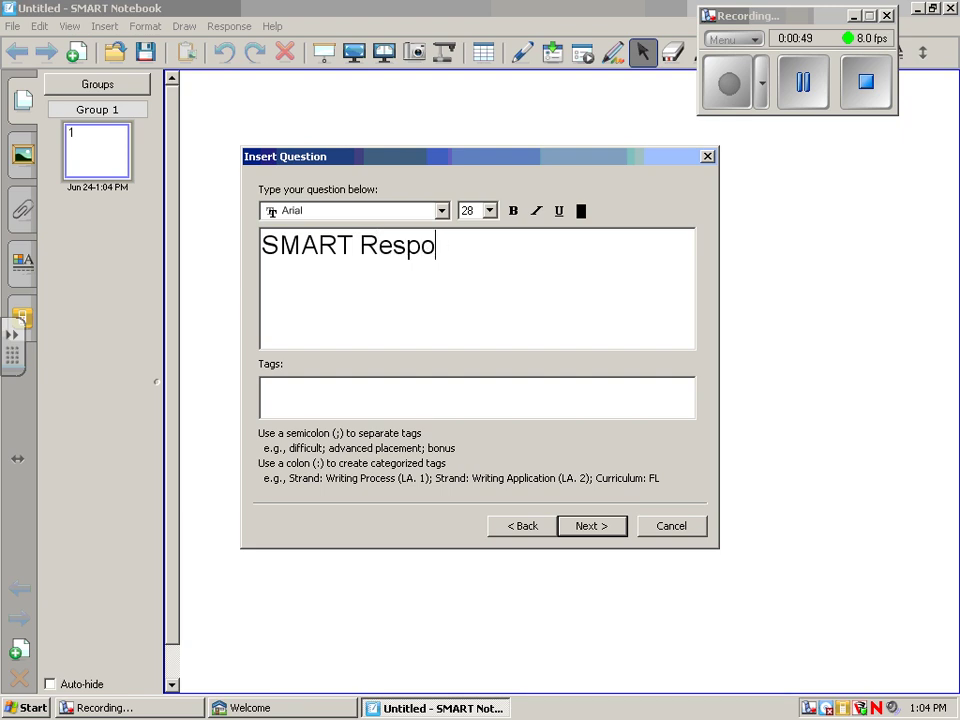
text(nse was kn)
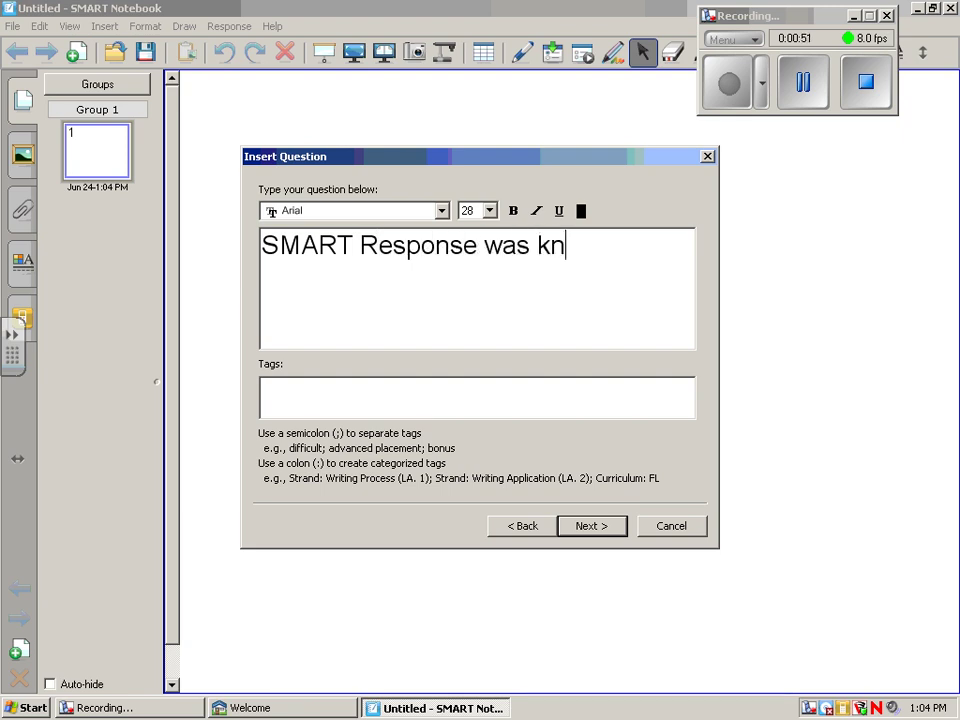
text(own as)
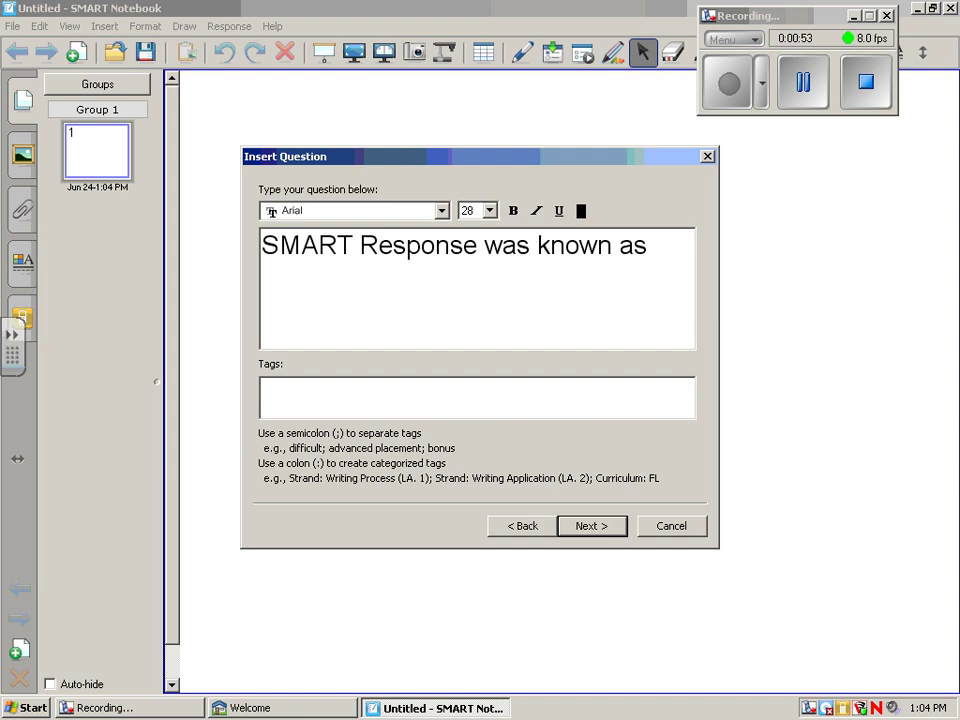
text( Senr)
key(BackSpace)
text(teo last)
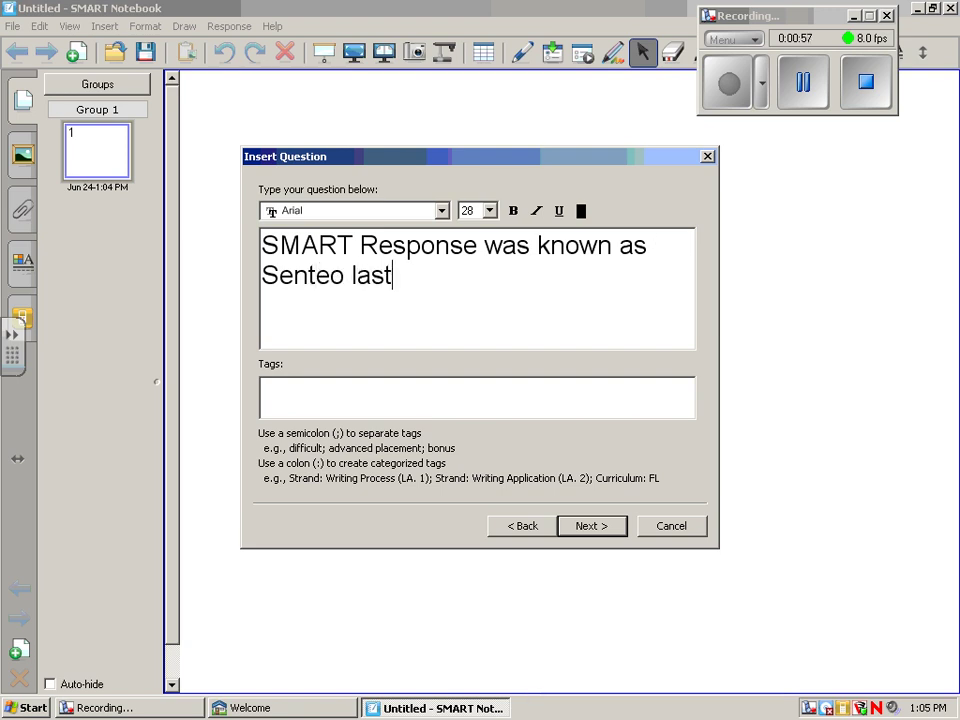
text( year?)
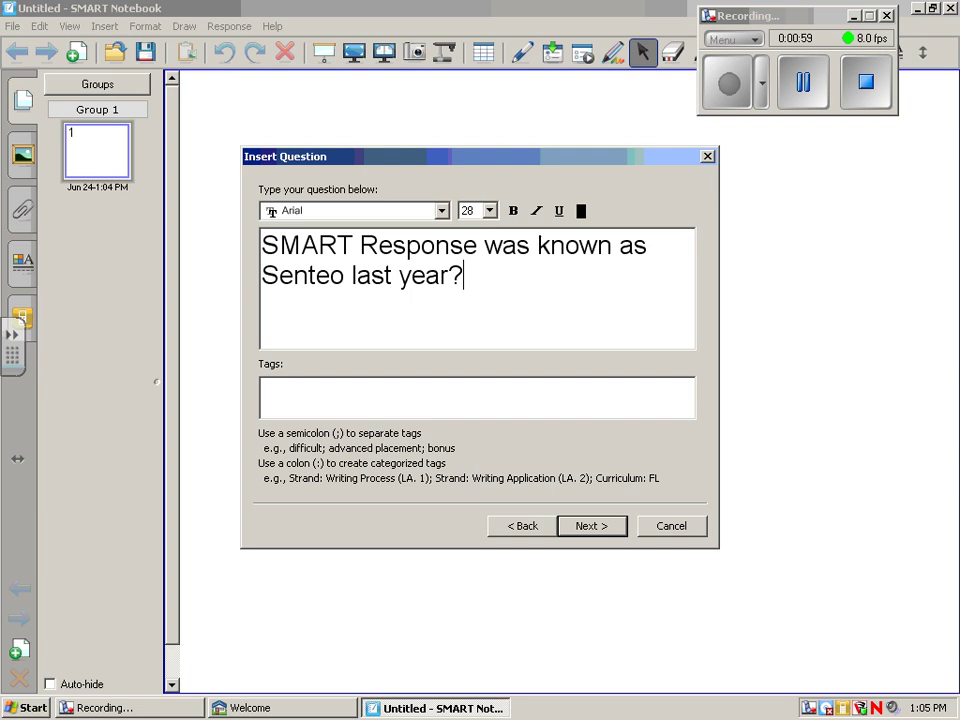
Step: Make Yes the correct answer, worth 2 points, and place question 1 on the page
click(596, 530)
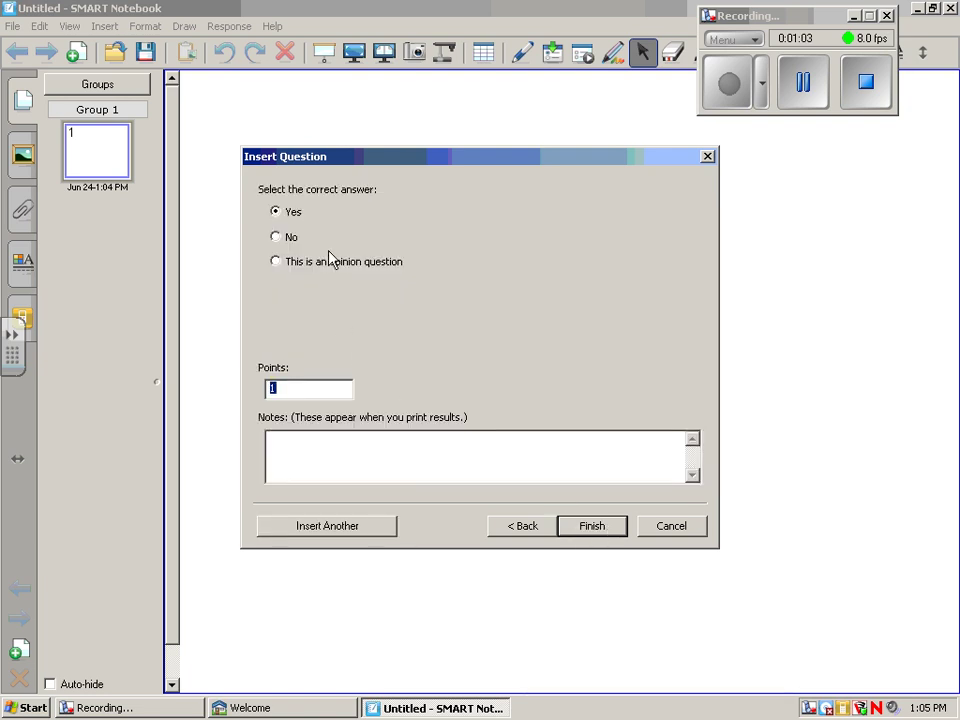
click(282, 262)
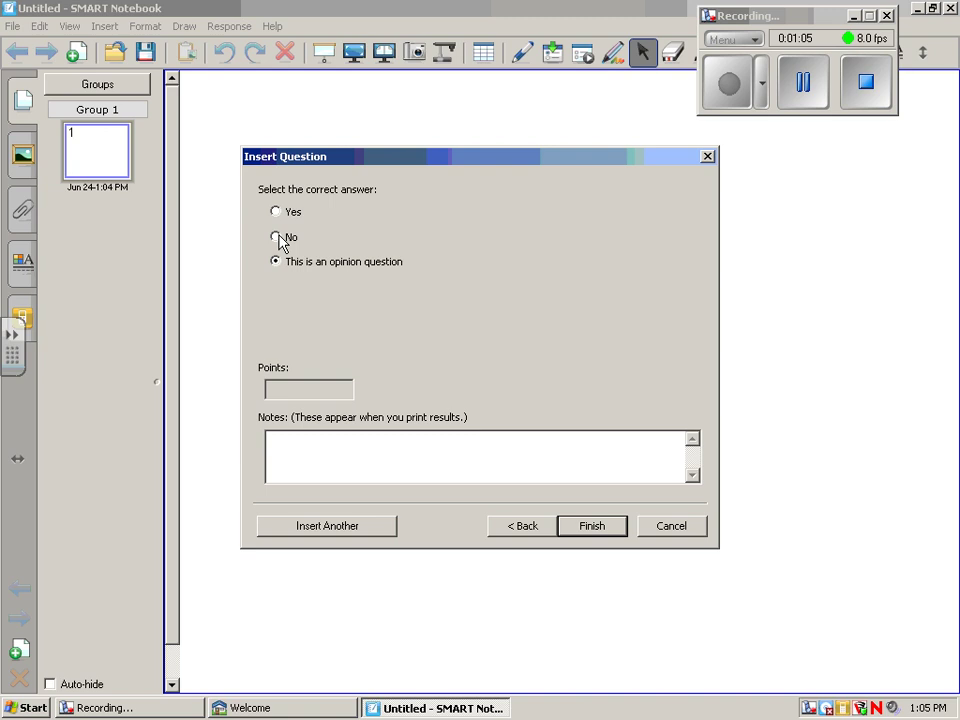
click(286, 236)
click(276, 212)
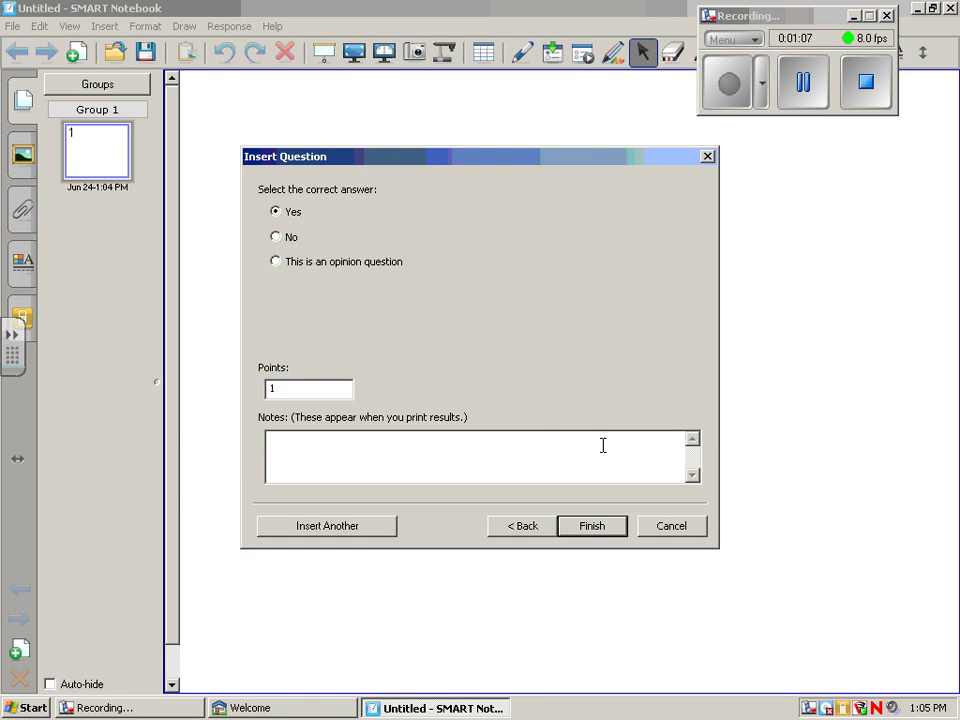
drag(279, 388, 259, 390)
text(2)
click(588, 530)
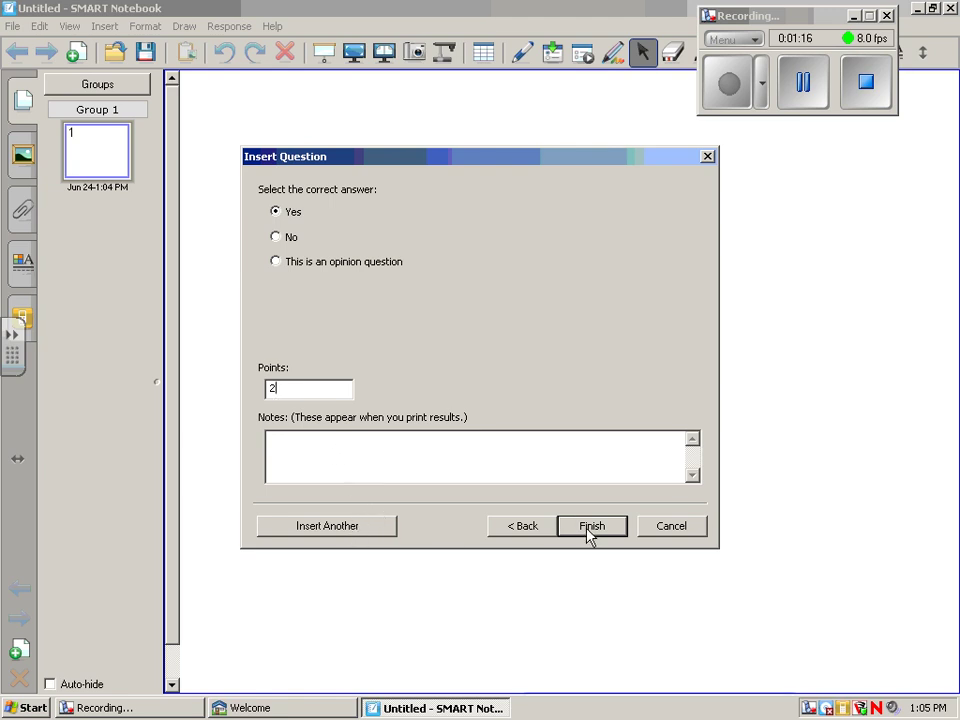
Step: Insert another question of type Number, fraction, decimal with text 'What is 8 X 8 ?'
click(349, 530)
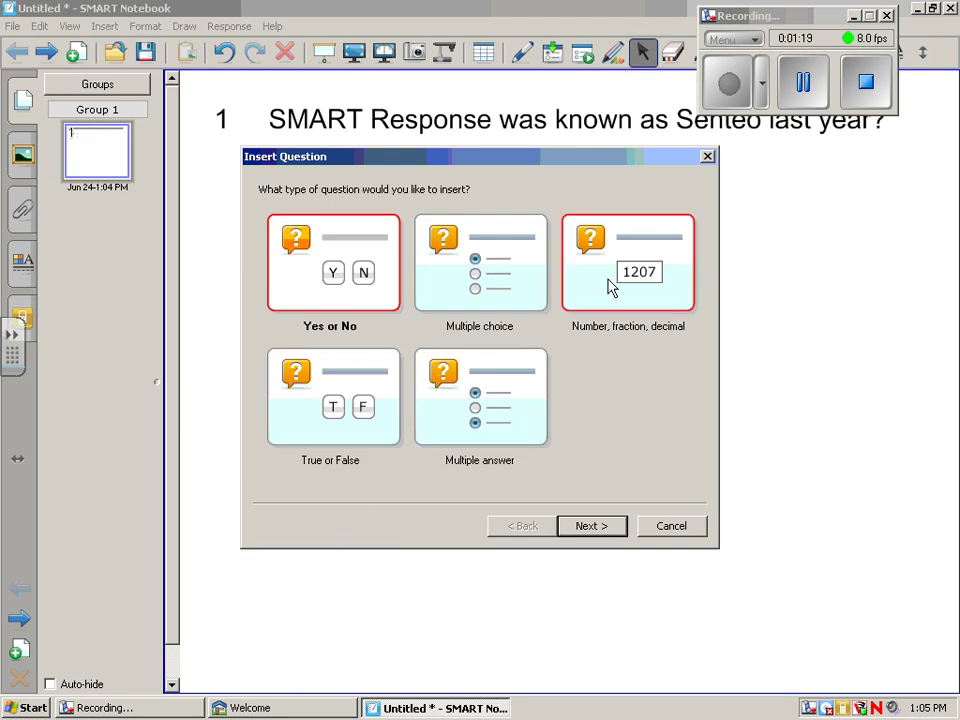
click(608, 289)
click(592, 527)
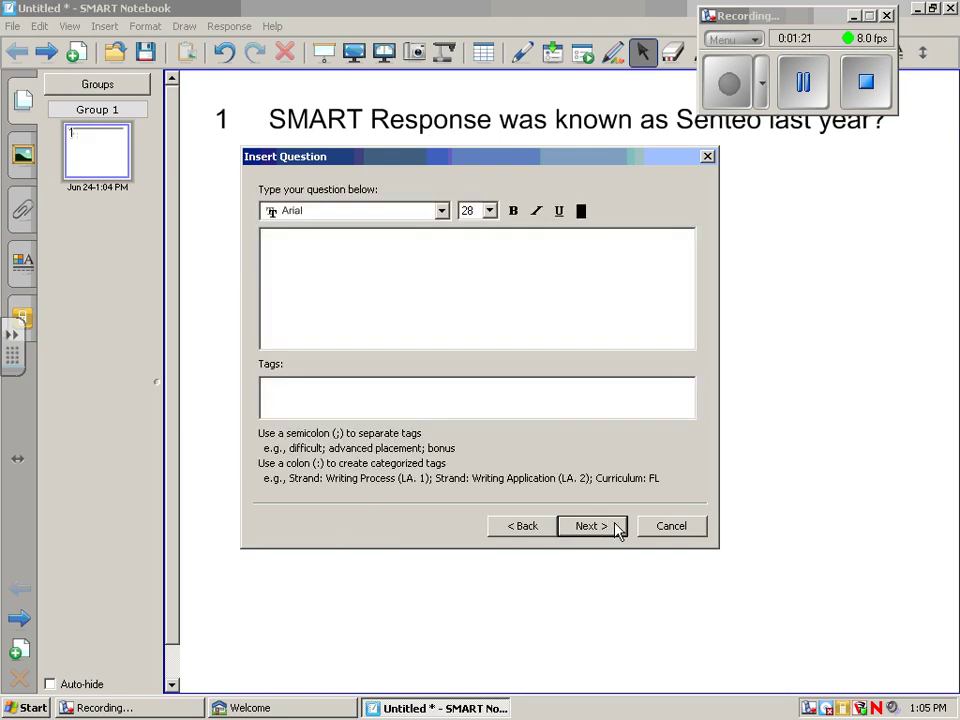
text(Wh)
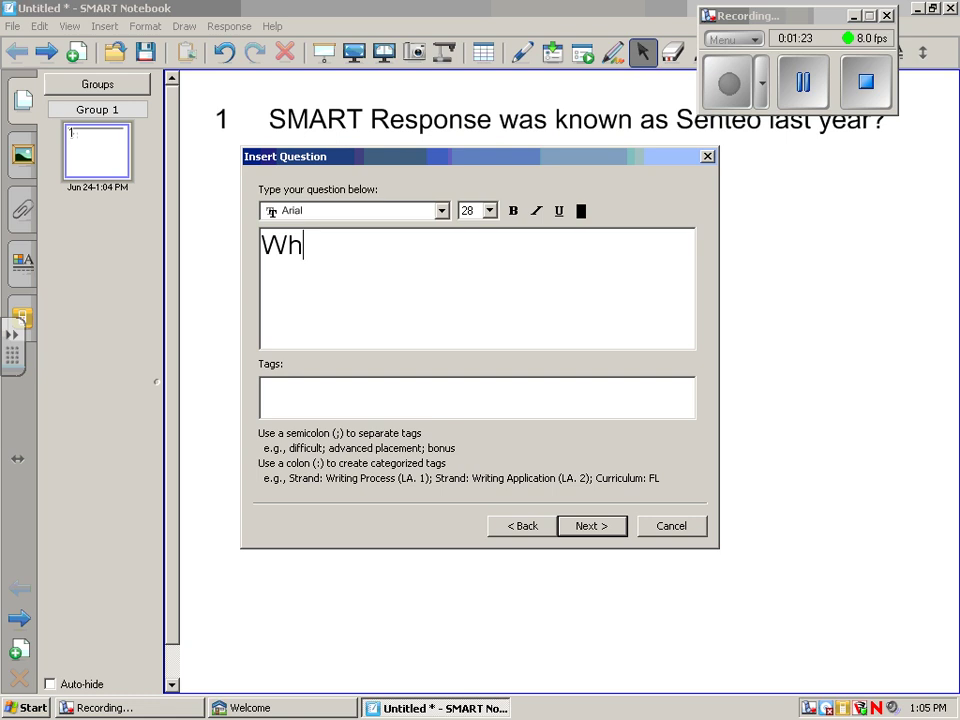
text(at is 8)
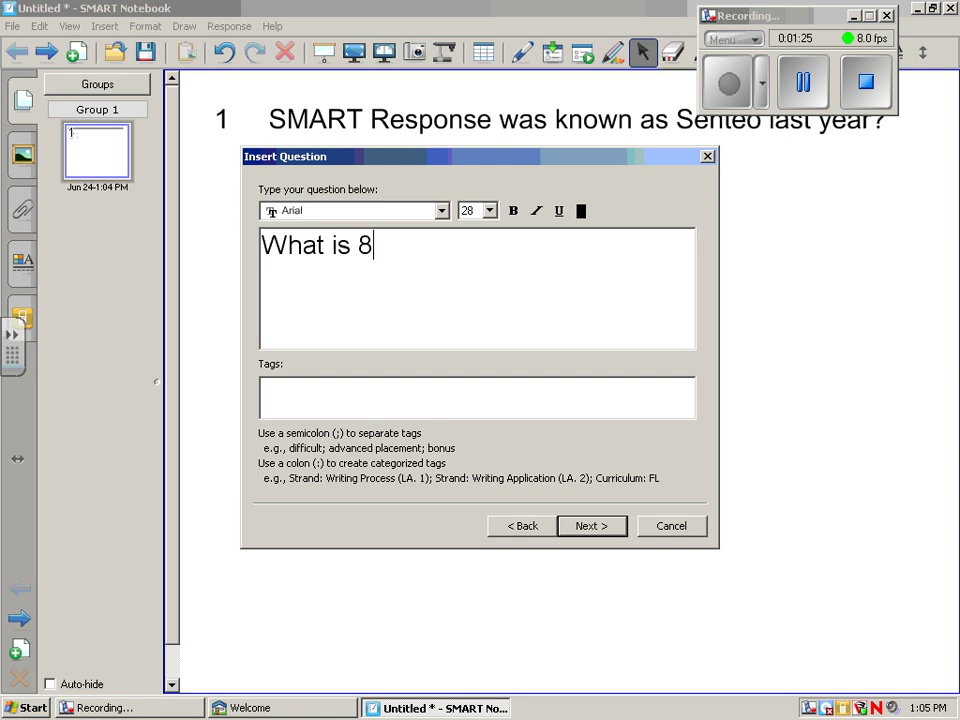
text( X 8 ?)
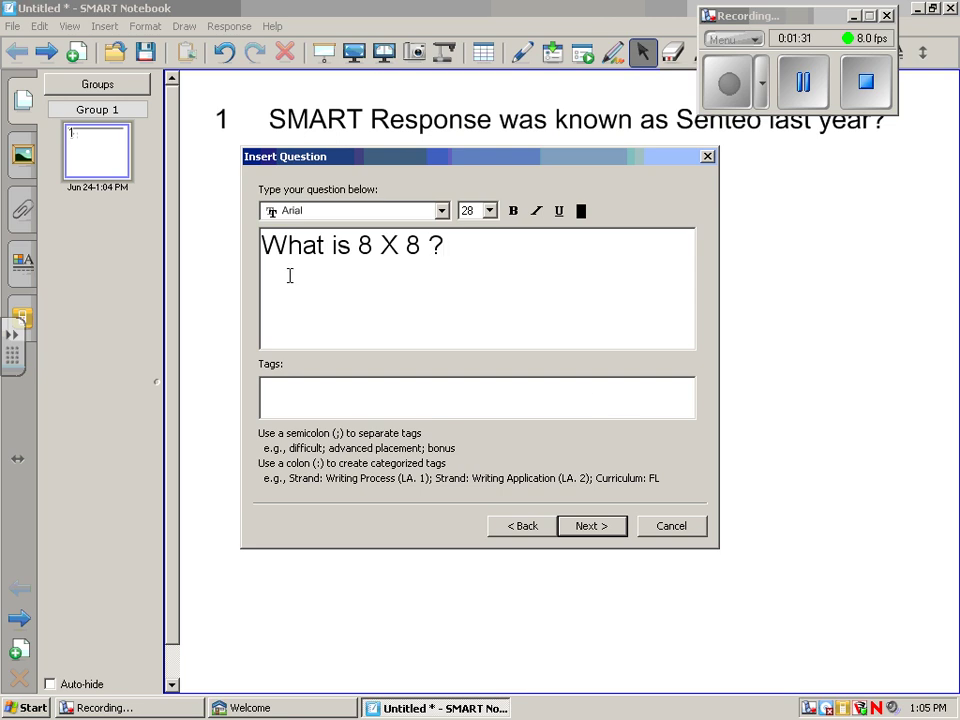
triple_click(441, 246)
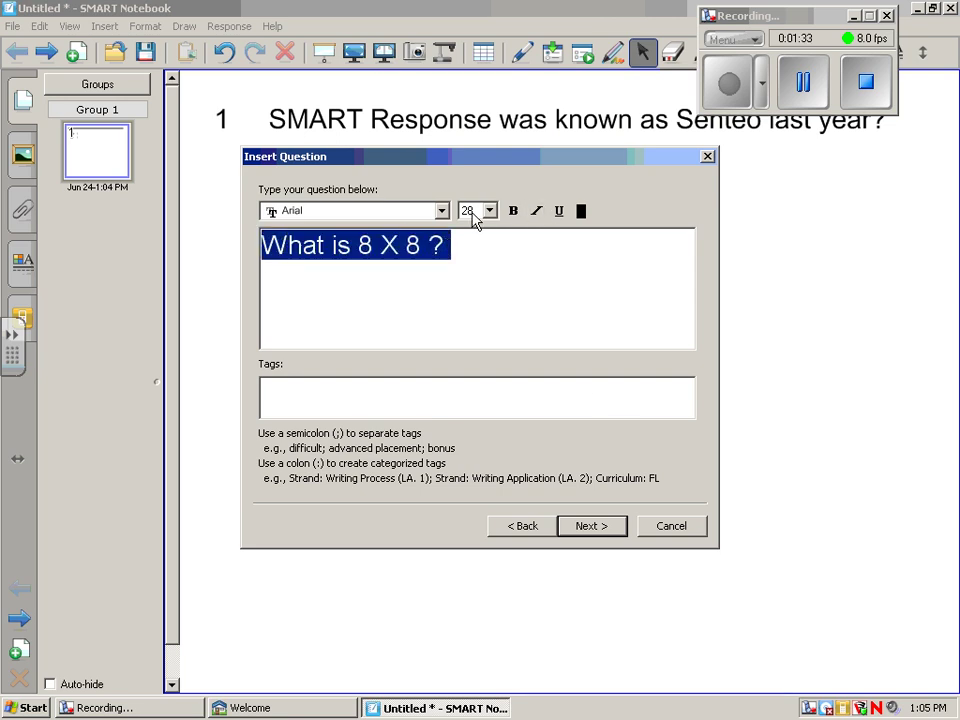
click(483, 261)
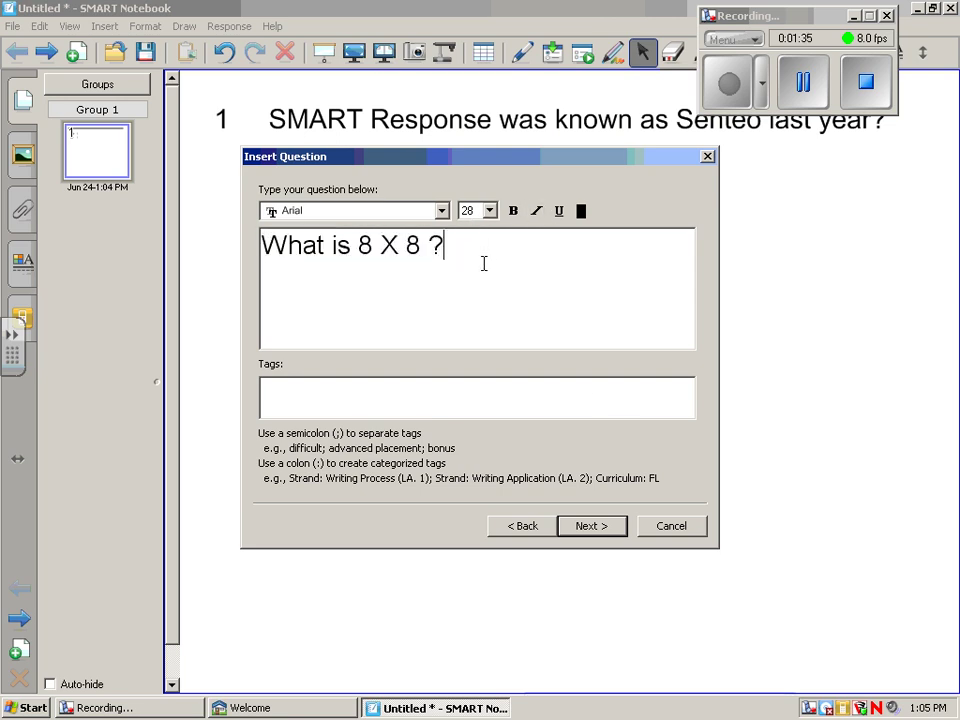
click(589, 523)
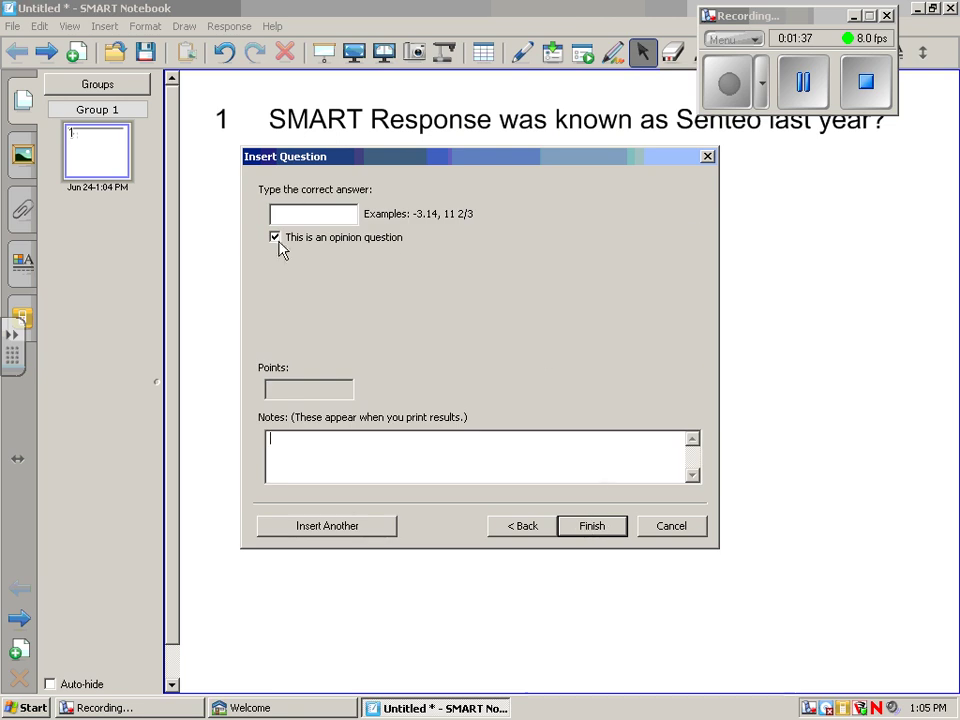
Step: Make the 8 X 8 question graded rather than opinion, enter answer 64, and finish it
click(325, 216)
text(64)
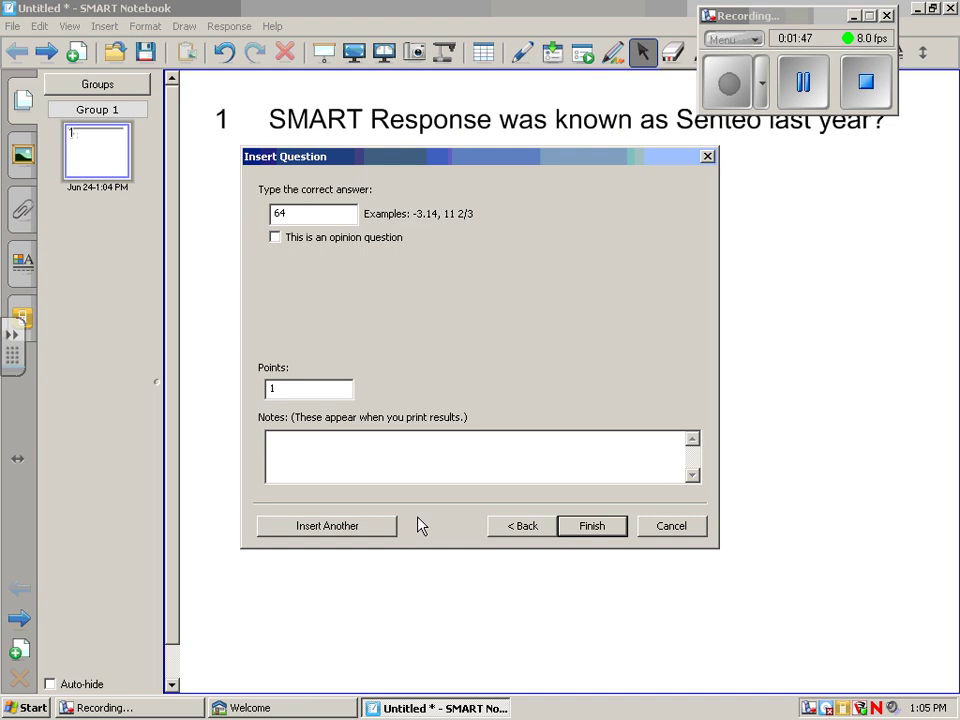
click(590, 533)
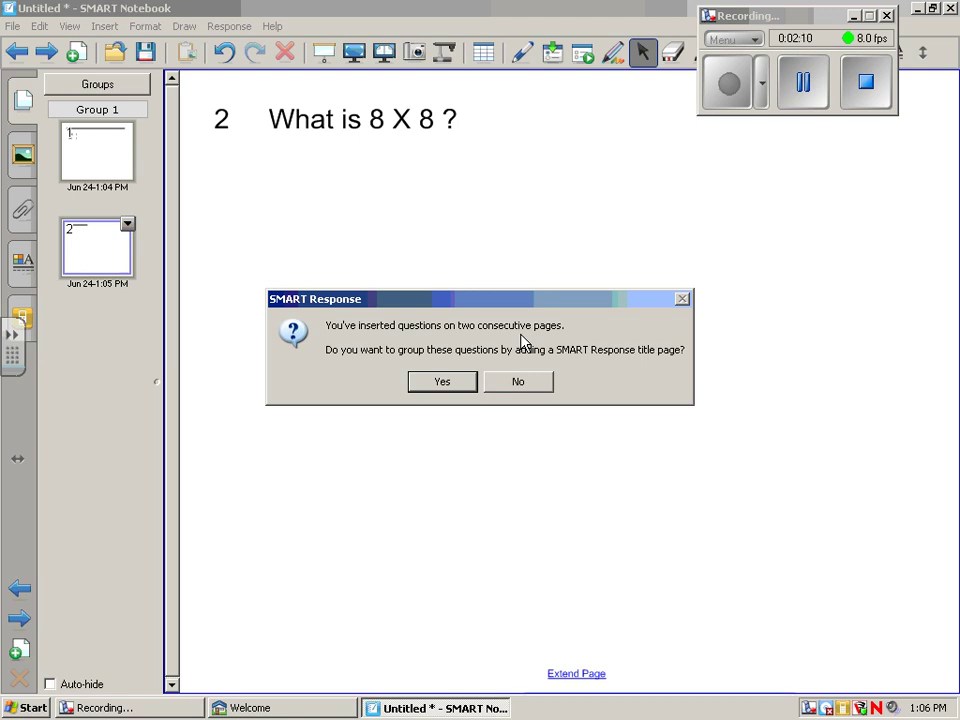
Step: Group both questions under a Test title page titled 'Sample 1'
click(452, 381)
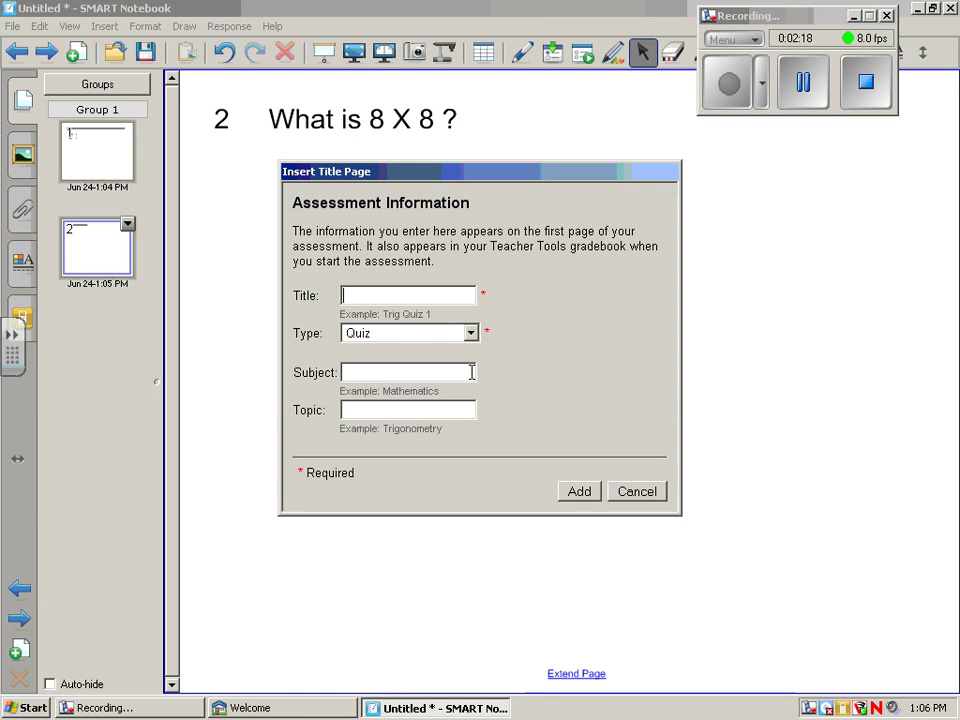
text(mple 1)
click(470, 333)
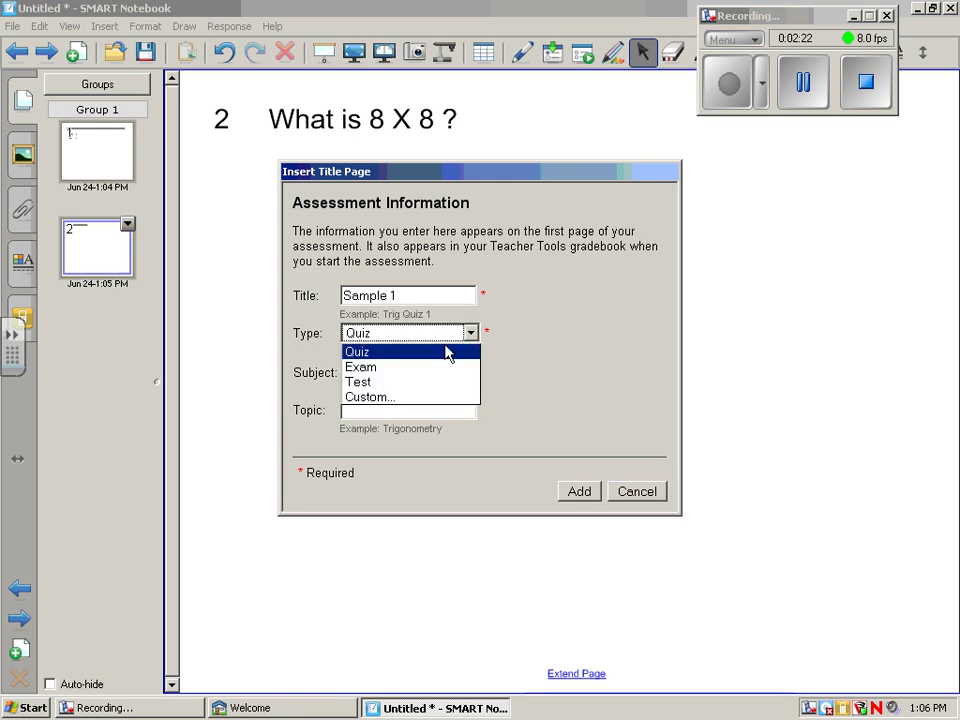
click(417, 389)
click(385, 373)
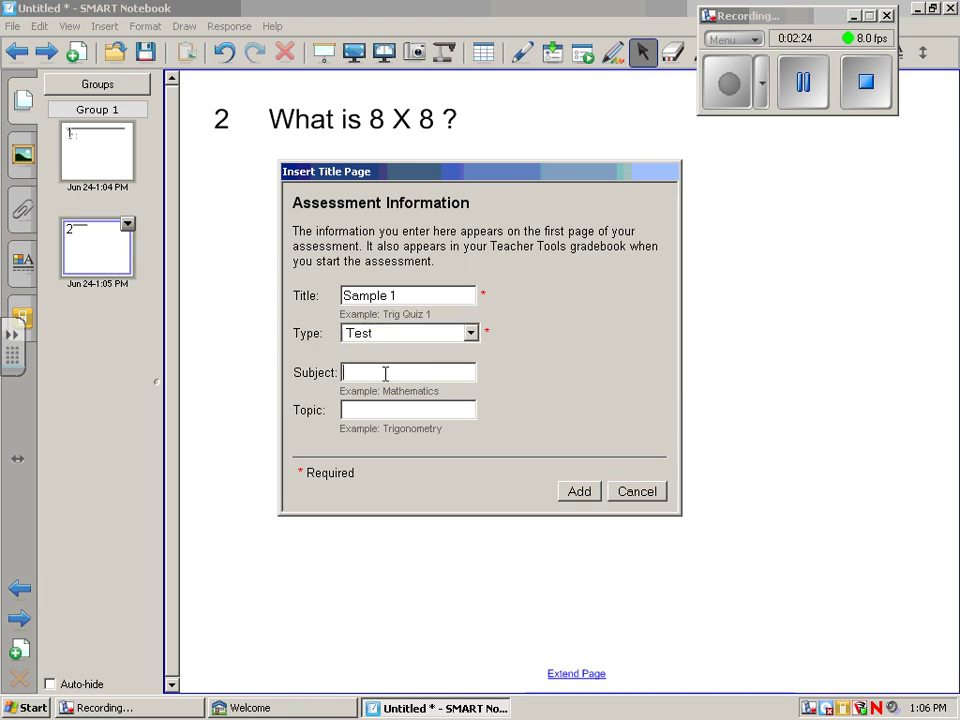
click(375, 408)
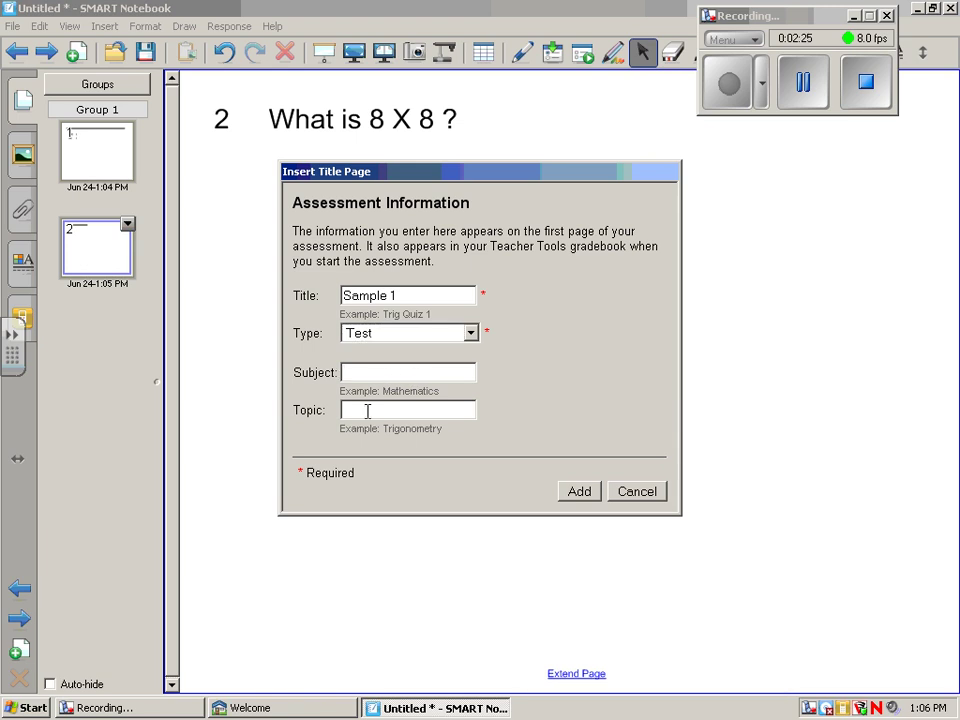
click(580, 490)
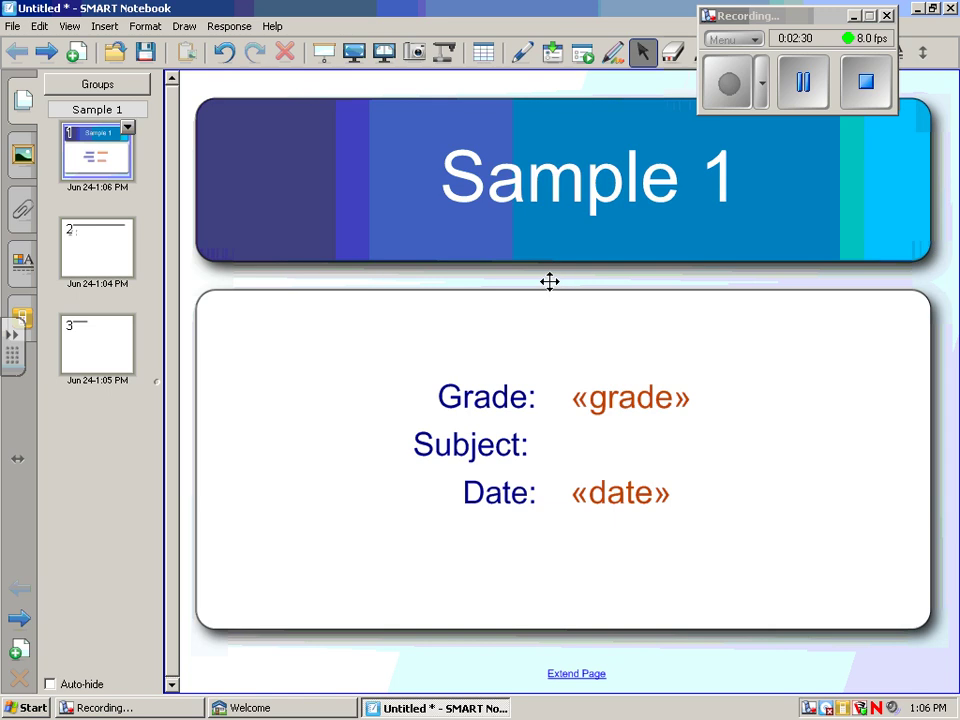
Step: Inspect the «grade» and «date» placeholders on the Sample 1 title page without editing them
click(602, 410)
click(600, 398)
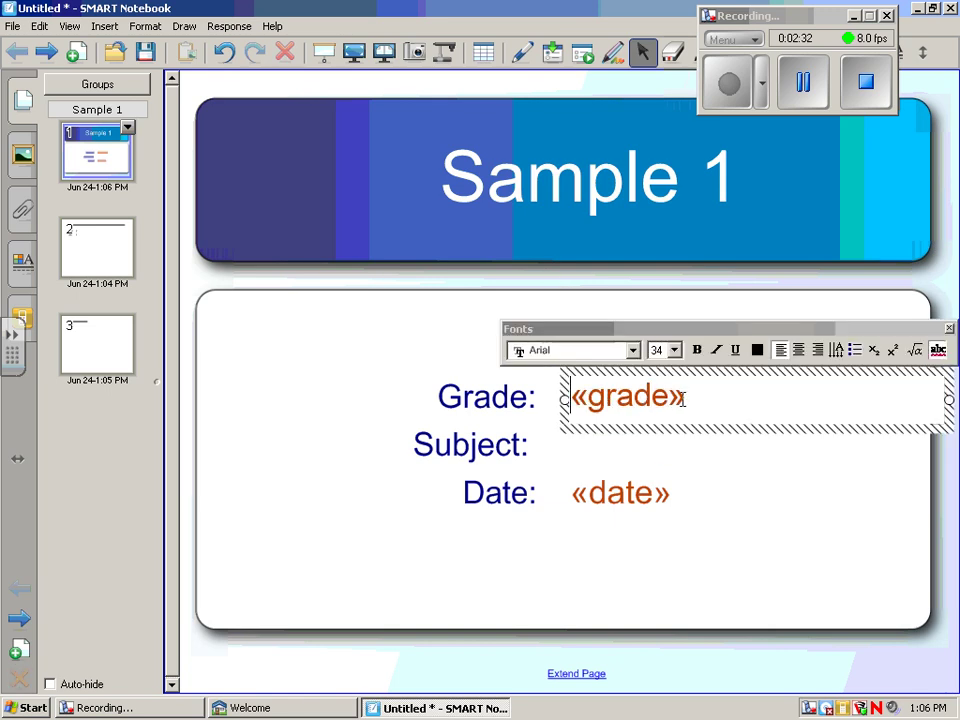
drag(686, 398, 572, 398)
click(615, 495)
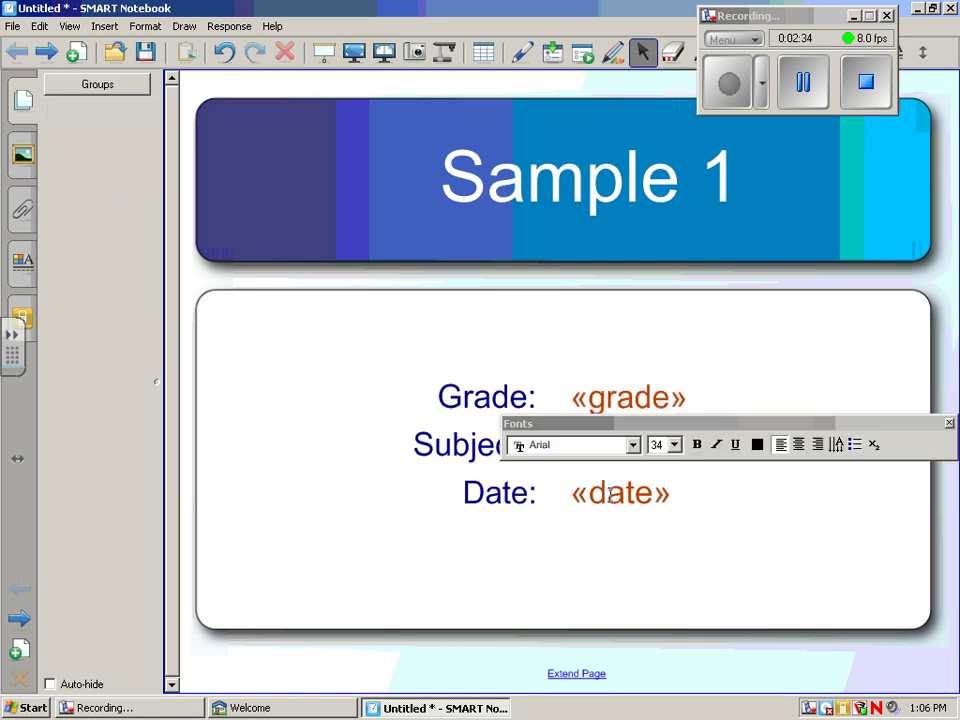
click(606, 492)
drag(606, 492, 568, 495)
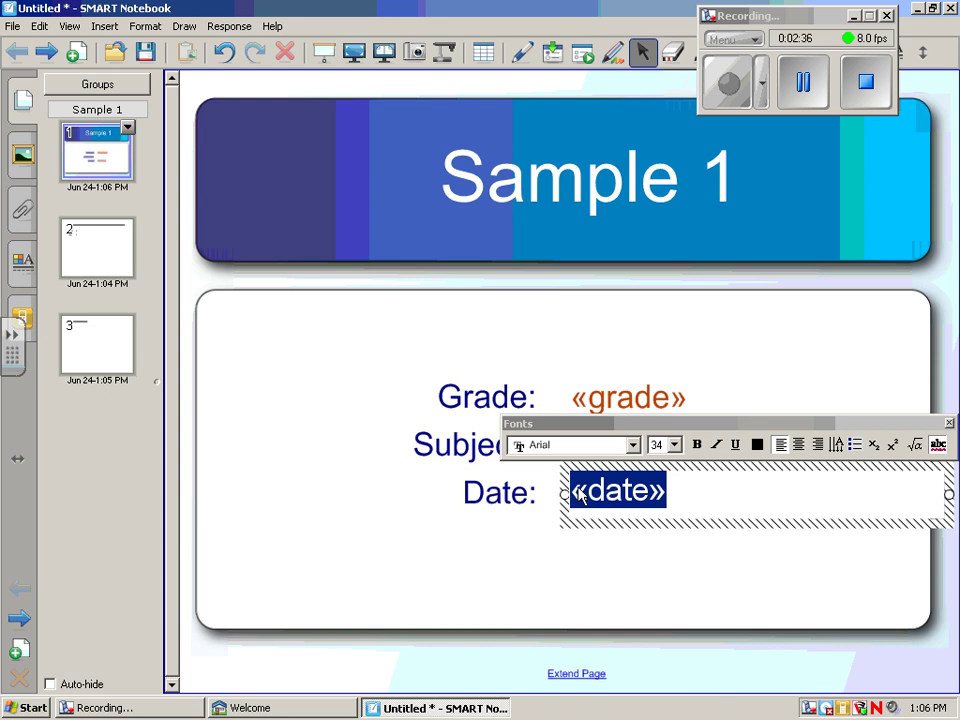
click(593, 351)
Step: On page 2, check the Senteo question text, moving the font settings out of the way
click(111, 250)
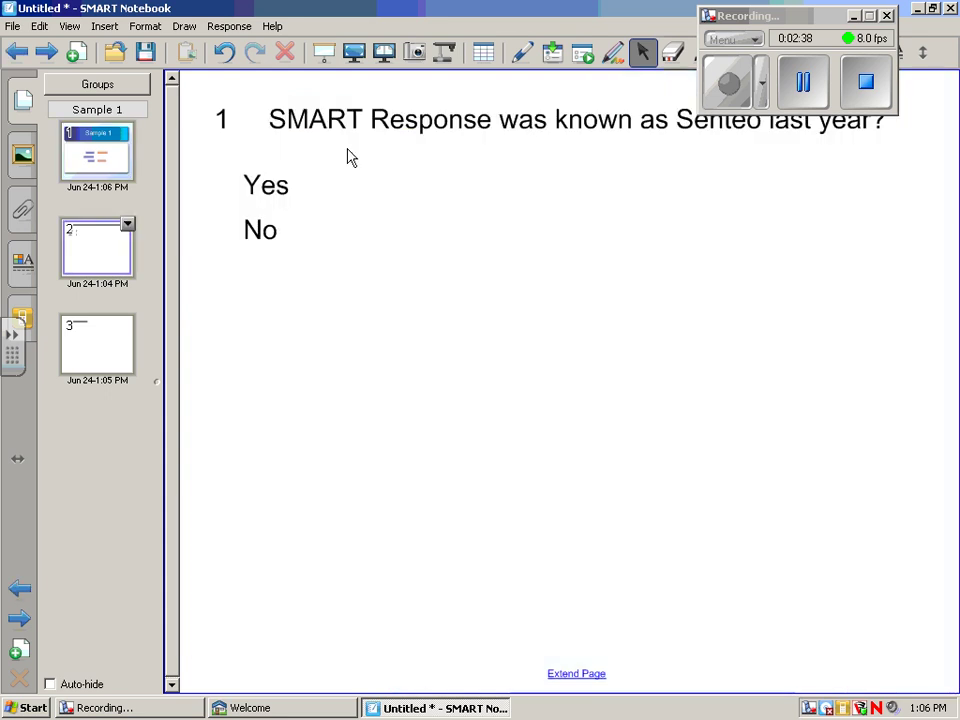
click(335, 118)
click(335, 118)
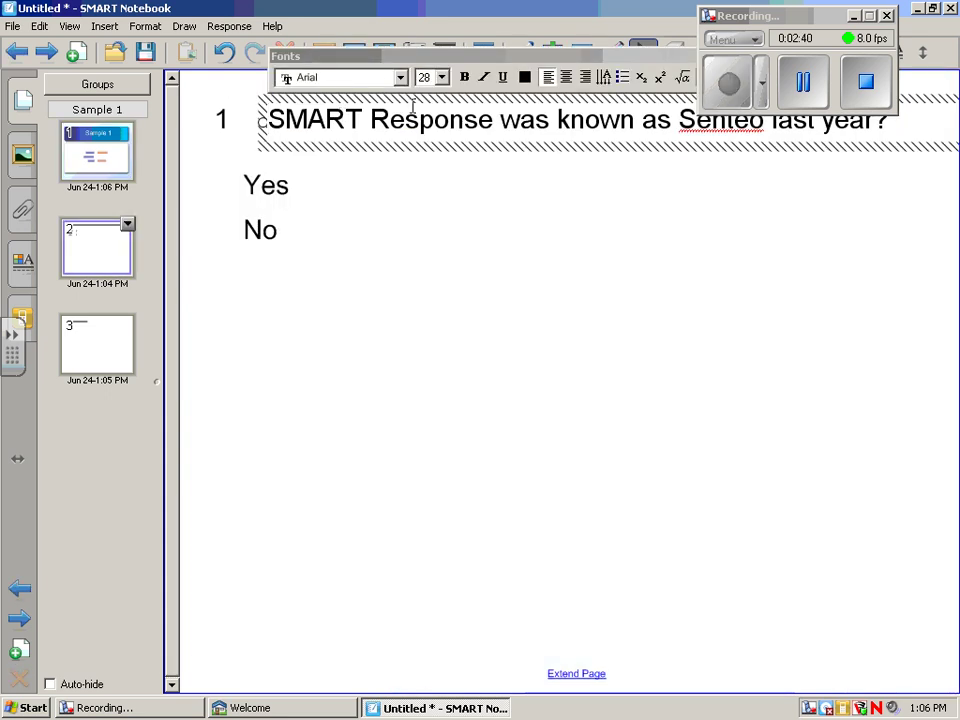
drag(607, 60, 568, 193)
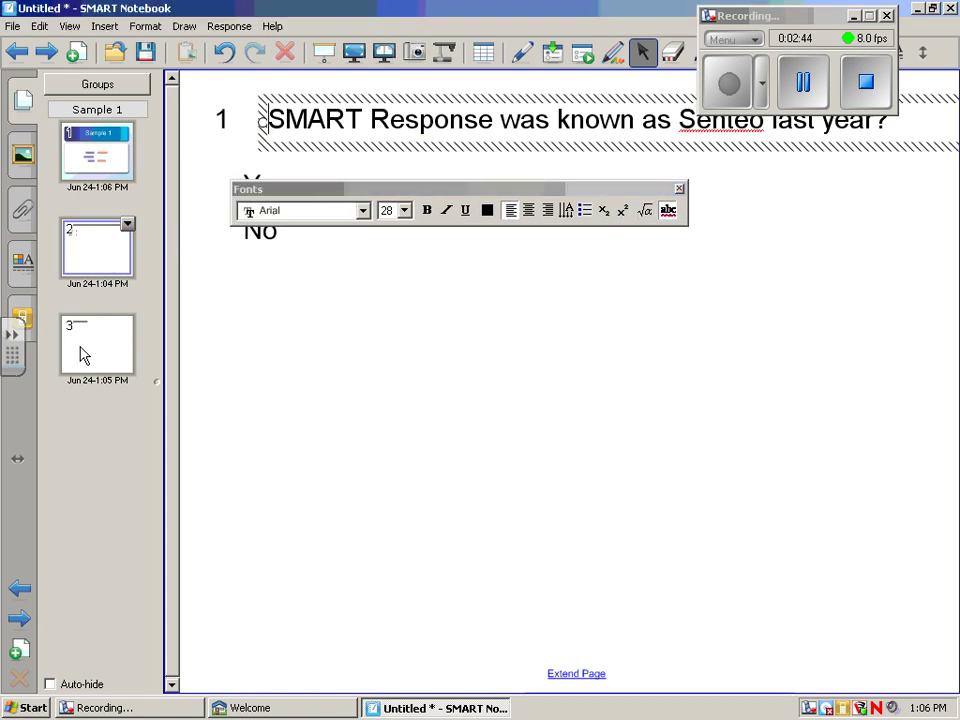
Step: On page 3, review the 'What is 8 X 8 ?' text unchanged and close the Fonts toolbar
click(128, 348)
double_click(377, 119)
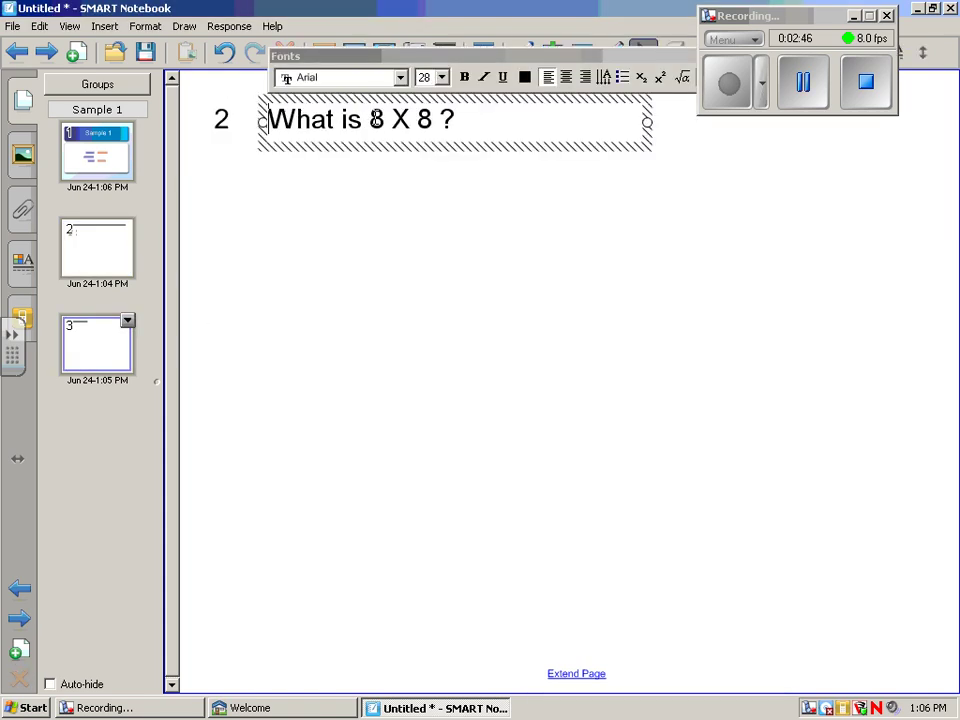
drag(268, 119, 458, 120)
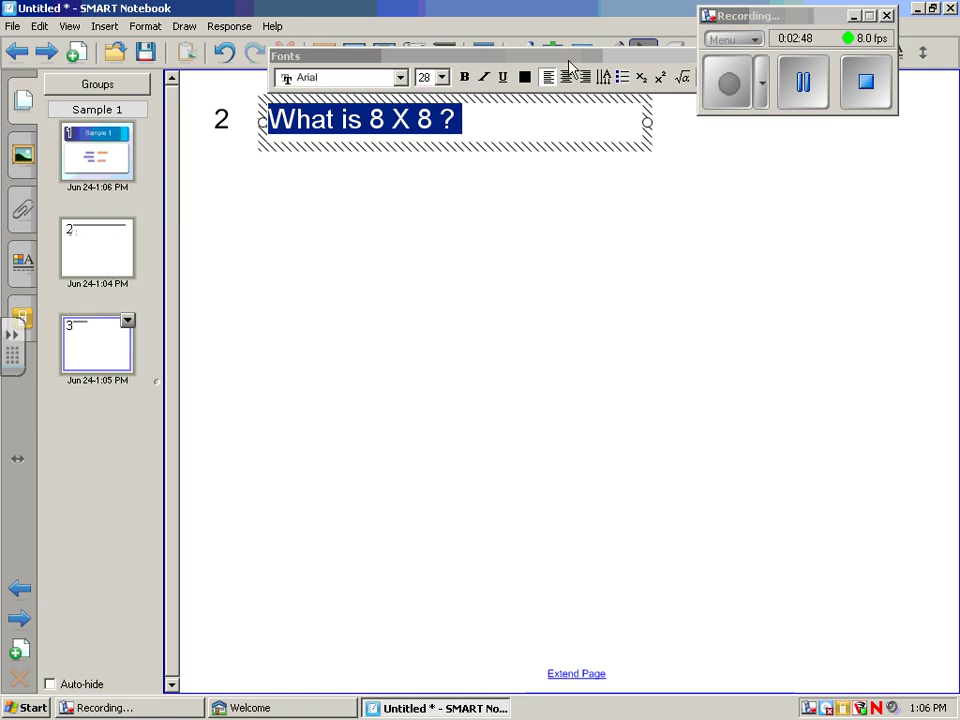
drag(569, 61, 479, 184)
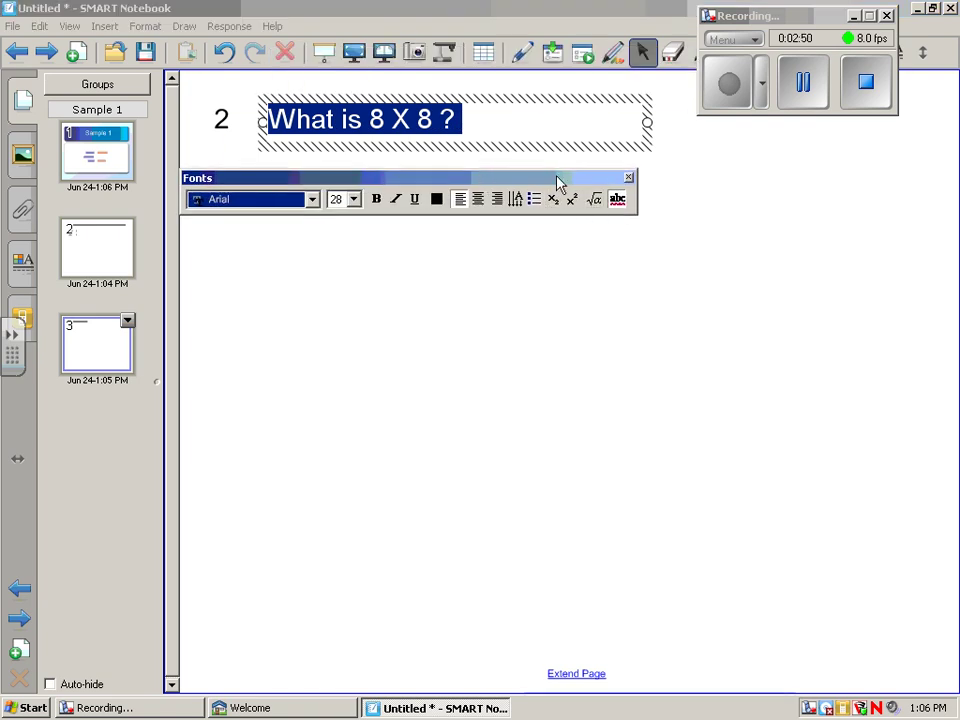
drag(558, 185, 527, 204)
click(467, 184)
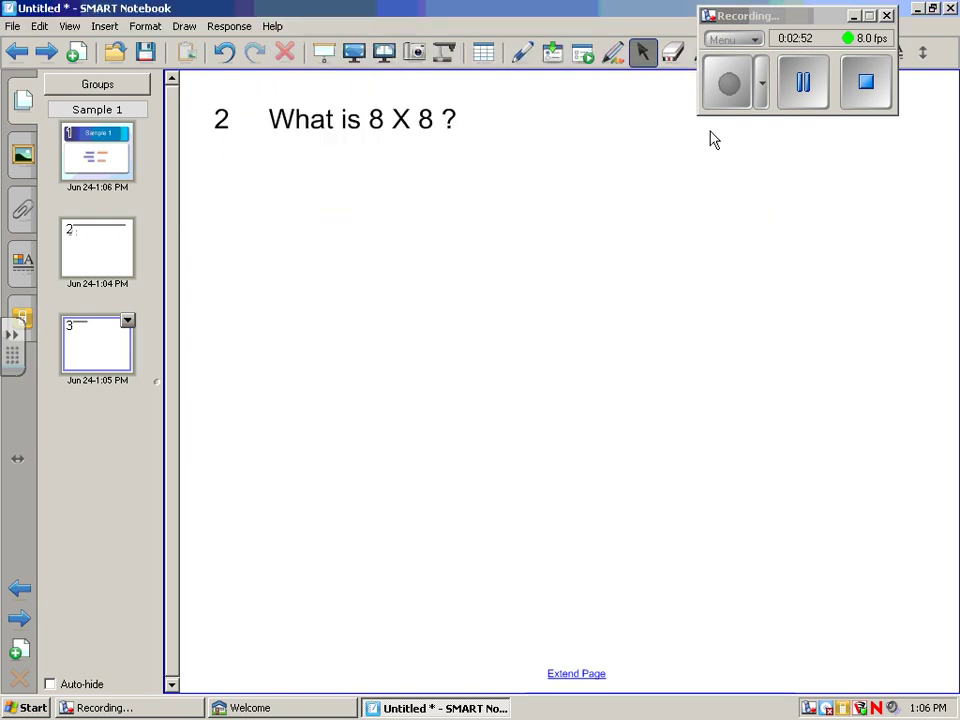
mouse_move(804, 14)
mouse_down()
mouse_move(799, 22)
mouse_move(804, 15)
mouse_up()
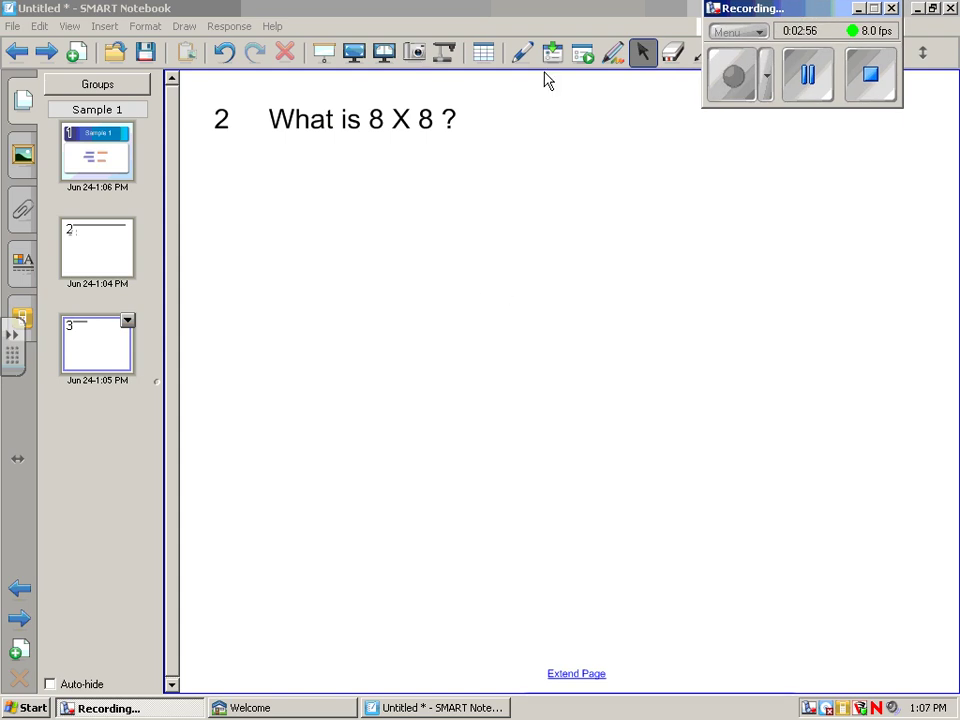
click(826, 84)
click(735, 84)
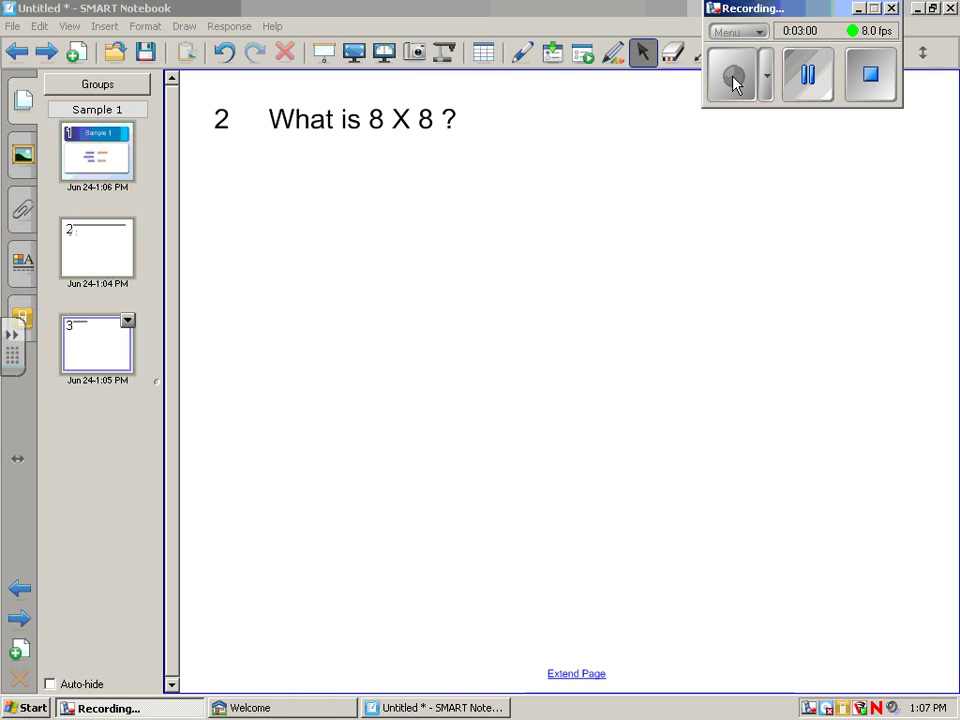
Step: Use Save As in My Documents and begin typing the file name 'sample d'
click(13, 27)
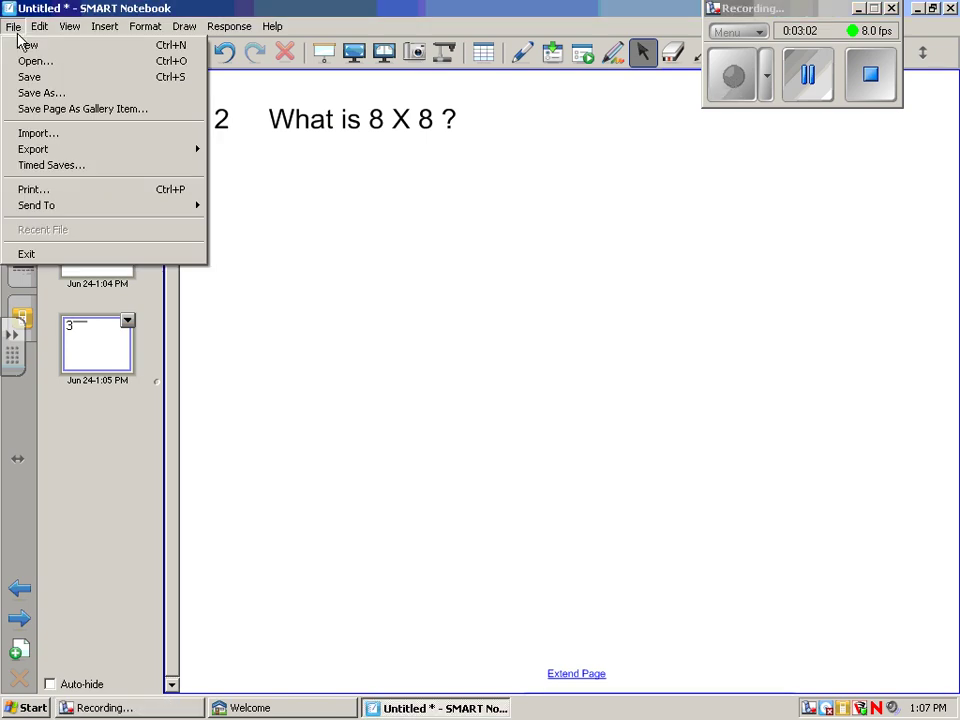
click(38, 92)
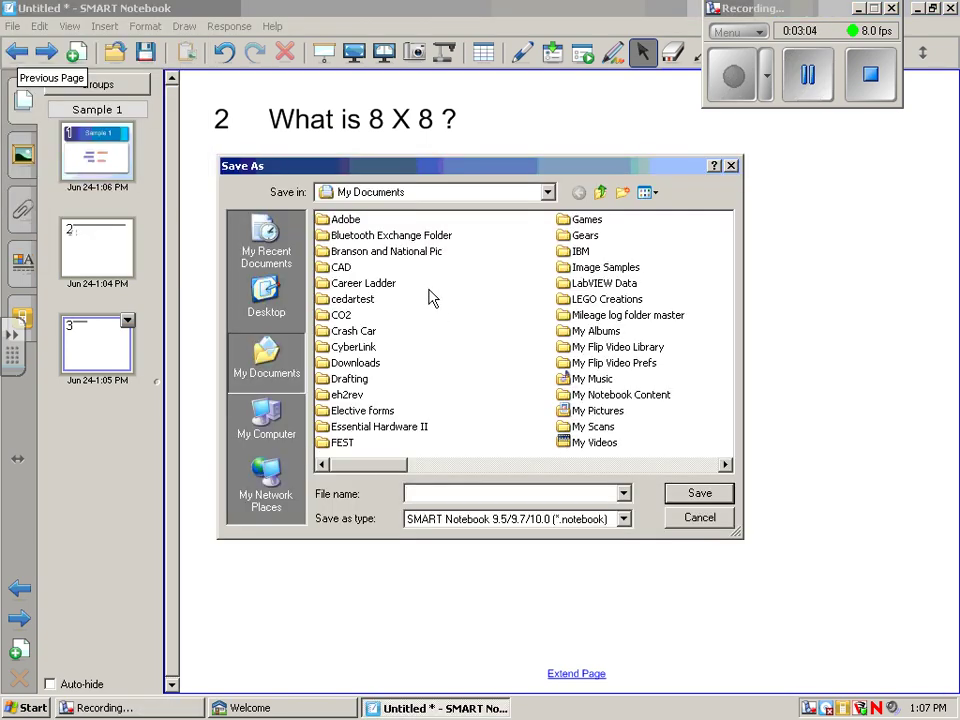
text(sa)
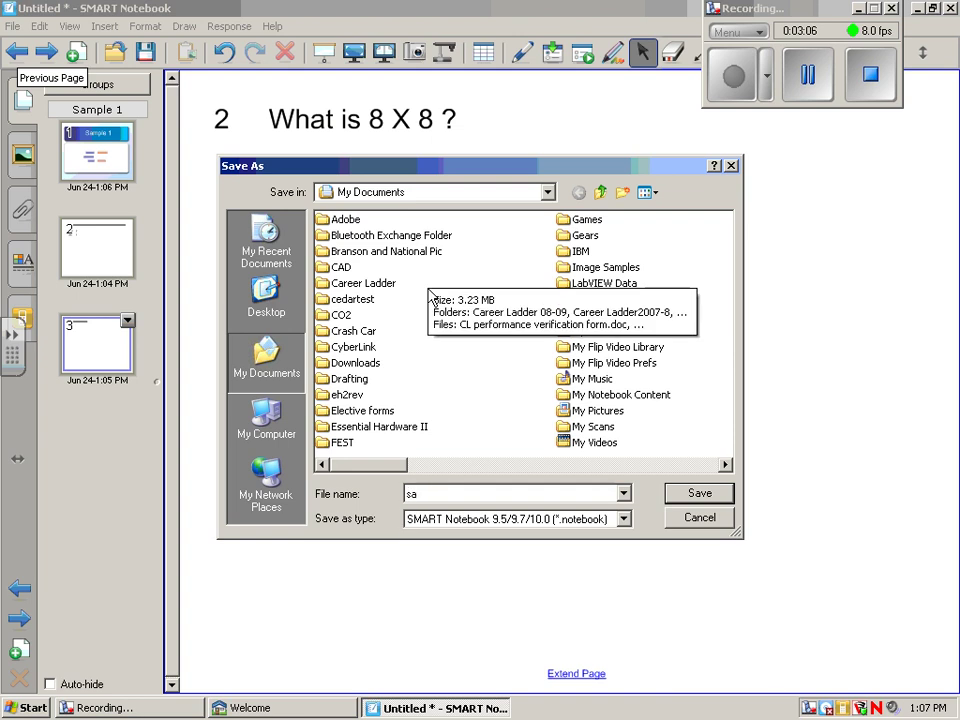
text(mple d)
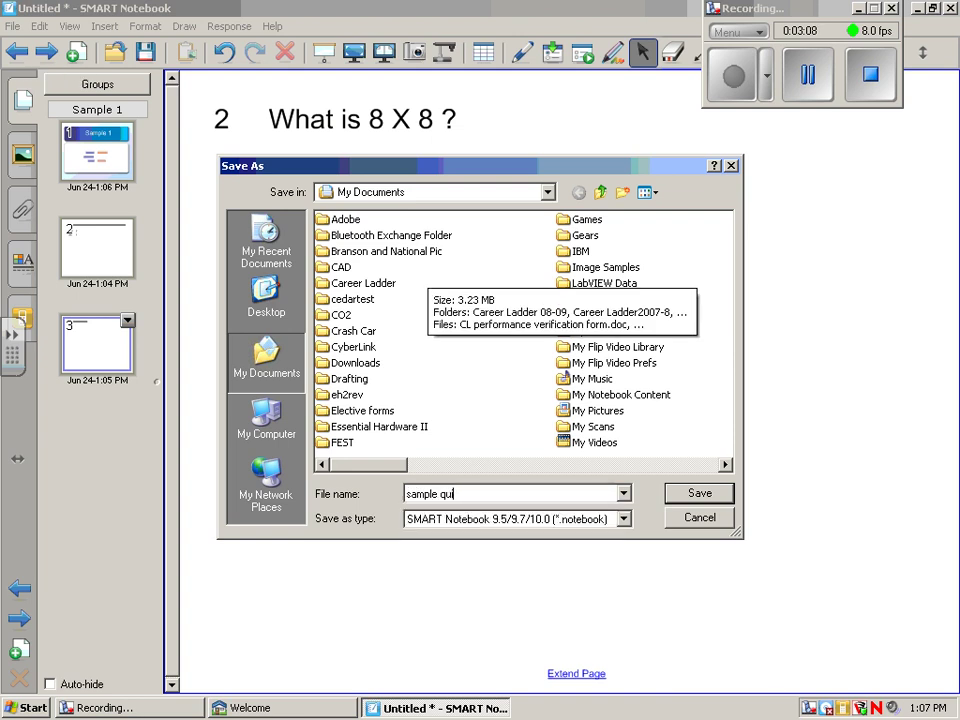